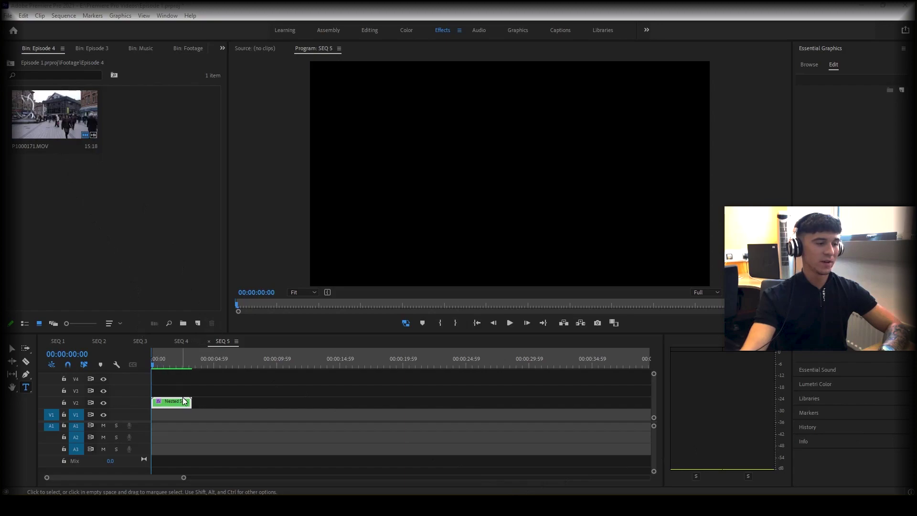
# Play SEQ 5 in the Program monitor to preview the street-scene footage.
pyautogui.click(508, 324)
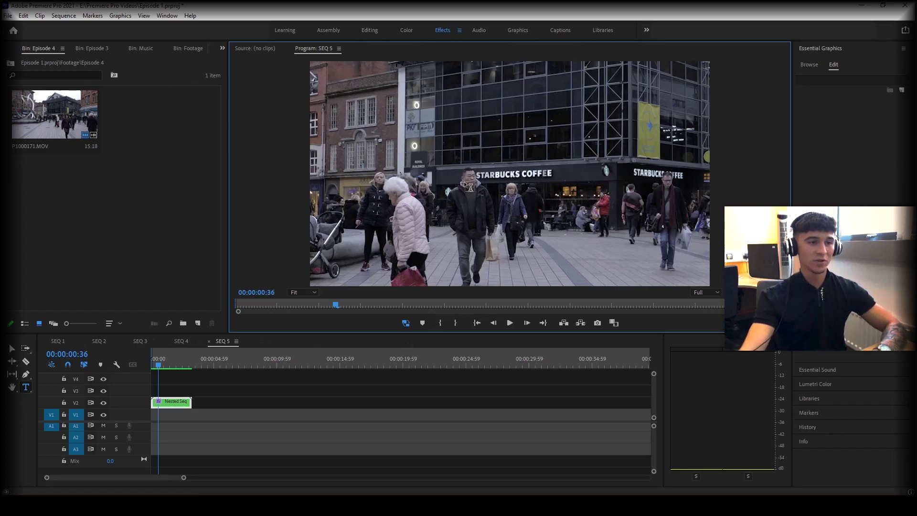
# From the start of SEQ 5, find Gaussian Blur by searching 'gaus' and apply it to the Nested Seq clip.
pyautogui.moveTo(157, 365); pyautogui.dragTo(151, 366)
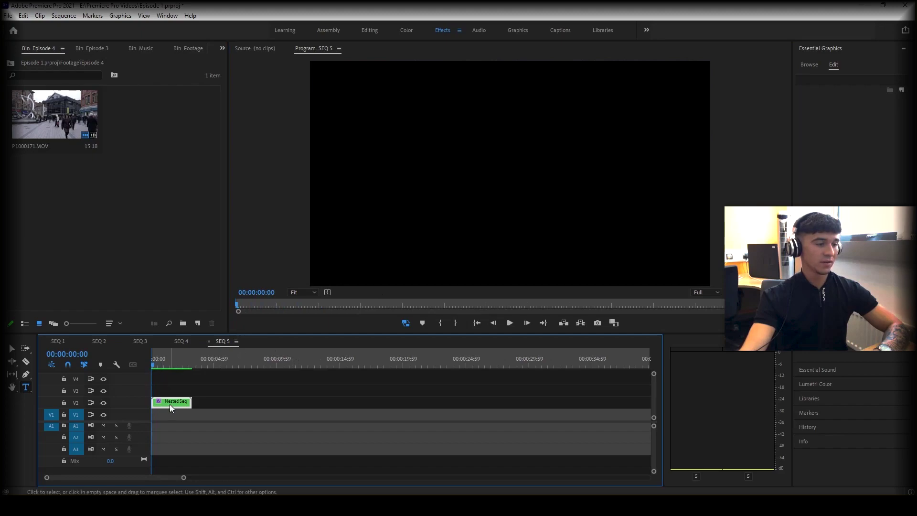
pyautogui.click(222, 48)
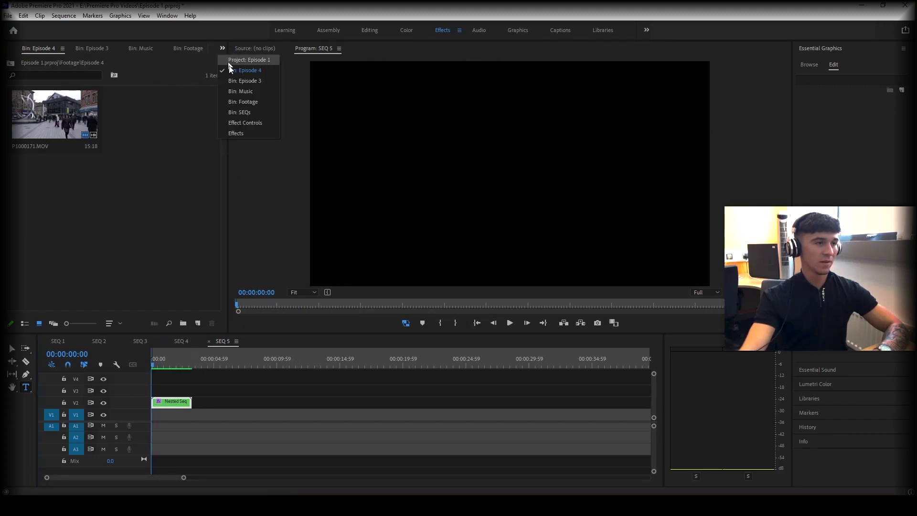
pyautogui.click(238, 133)
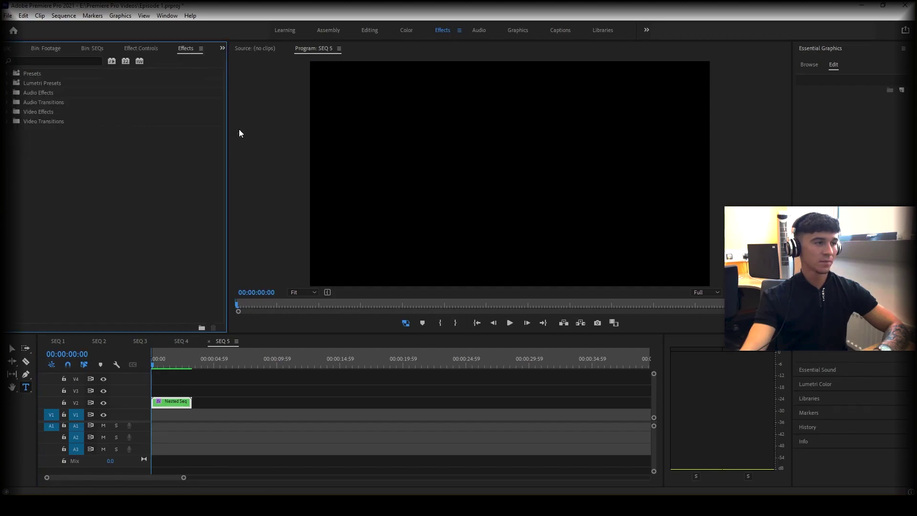
pyautogui.click(77, 60)
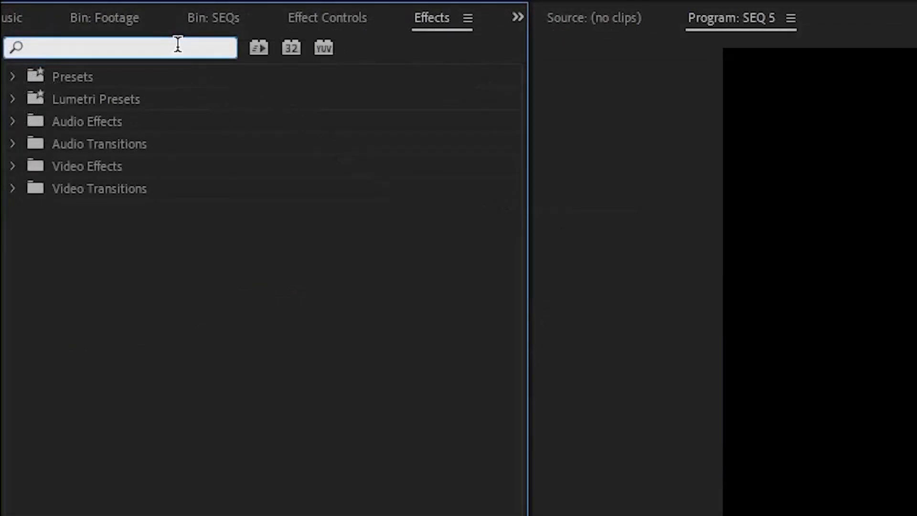
pyautogui.write('gaus')
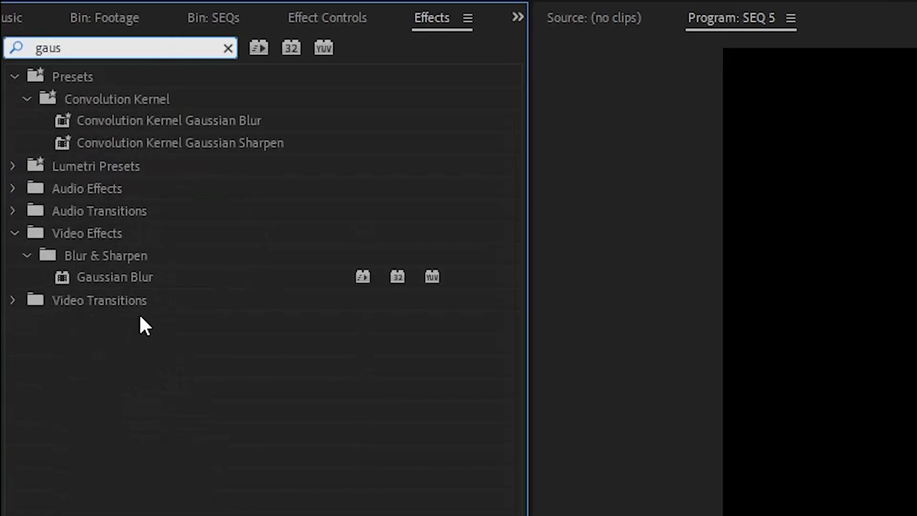
pyautogui.click(139, 277)
pyautogui.moveTo(139, 277); pyautogui.dragTo(175, 403)
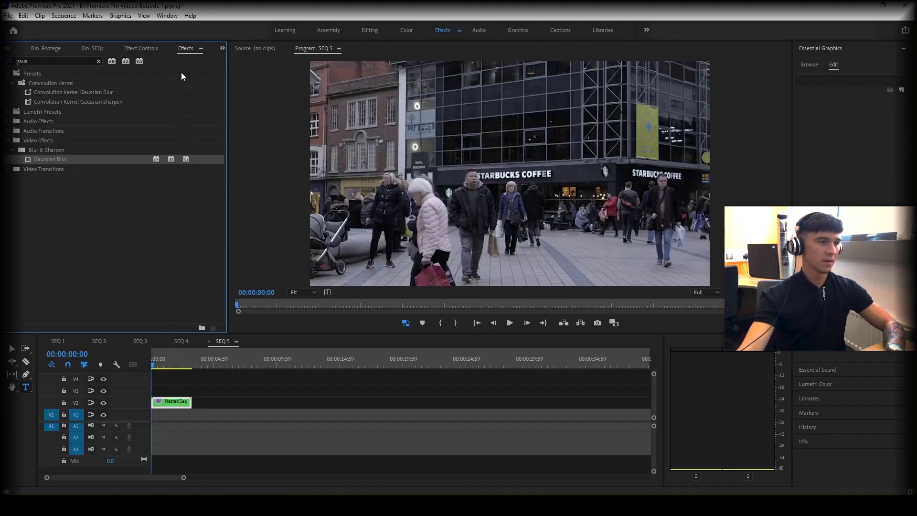
# Add an ellipse mask to the Gaussian Blur in Effect Controls.
pyautogui.click(142, 48)
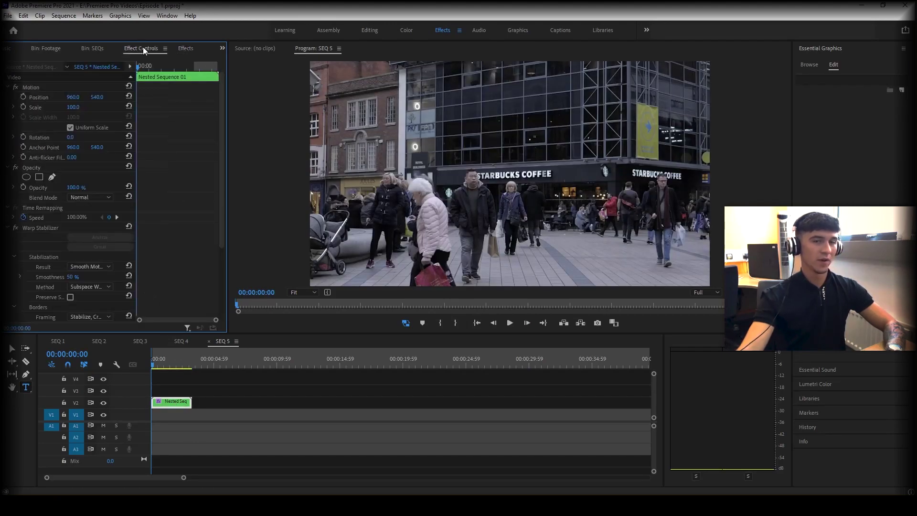
pyautogui.scroll(-5, 82, 151)
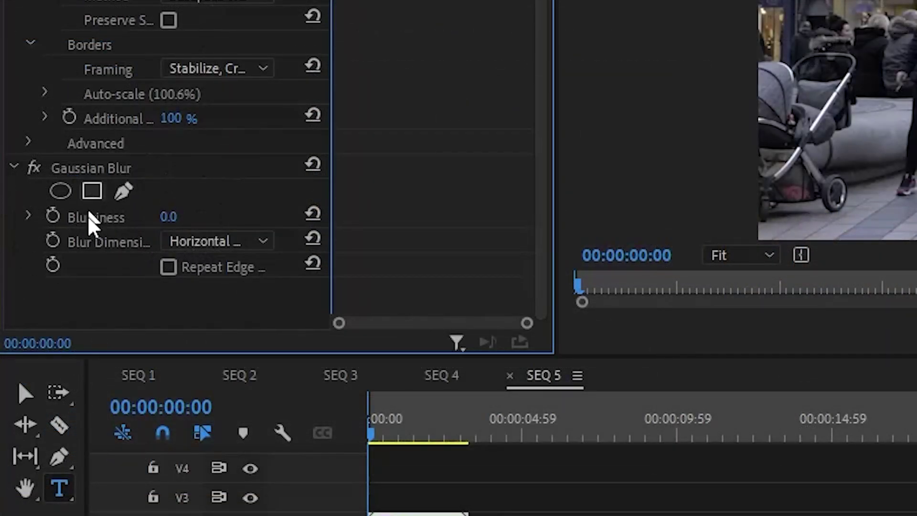
pyautogui.click(61, 193)
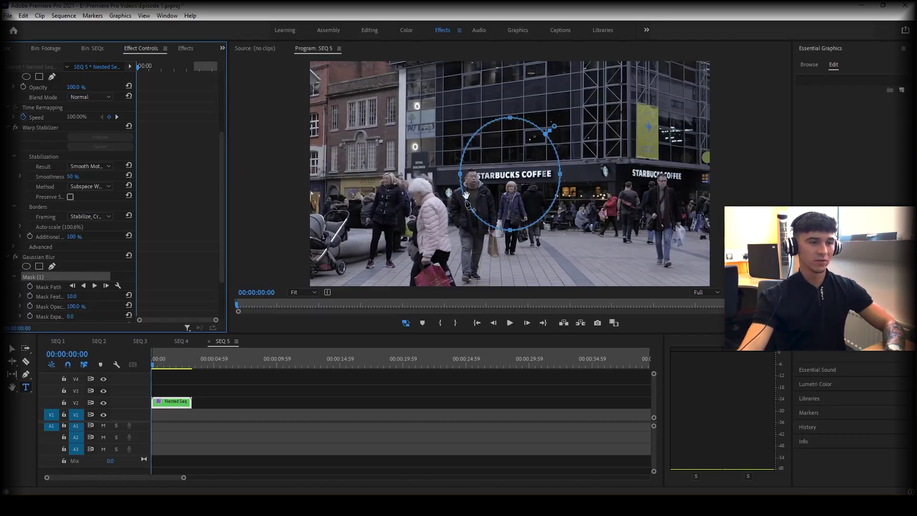
# Move the ellipse mask left over the walking man and shrink it around his head.
pyautogui.moveTo(523, 197); pyautogui.dragTo(505, 198)
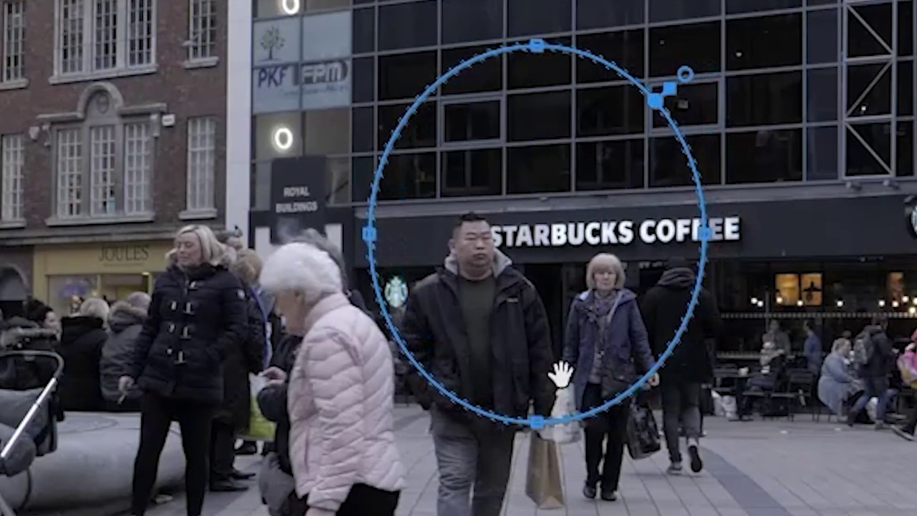
pyautogui.moveTo(561, 375); pyautogui.dragTo(543, 370)
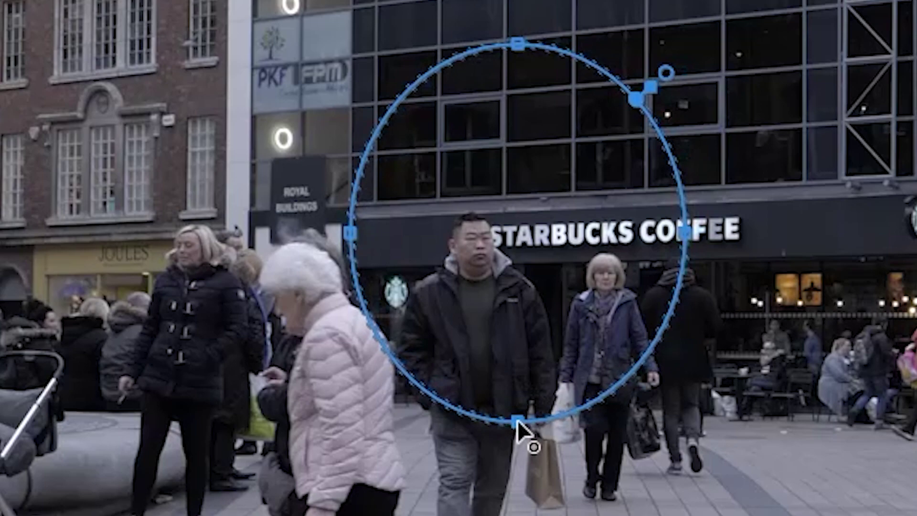
pyautogui.moveTo(518, 422); pyautogui.dragTo(512, 287)
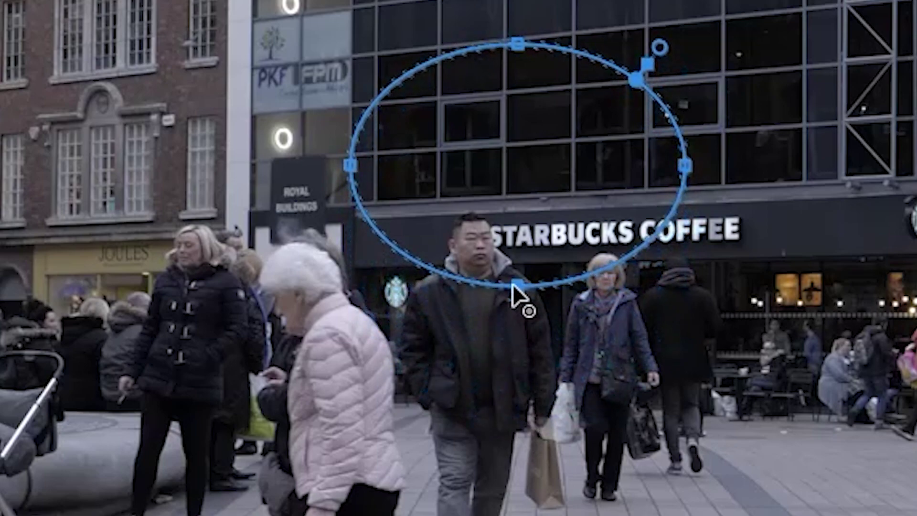
pyautogui.moveTo(519, 43); pyautogui.dragTo(461, 178)
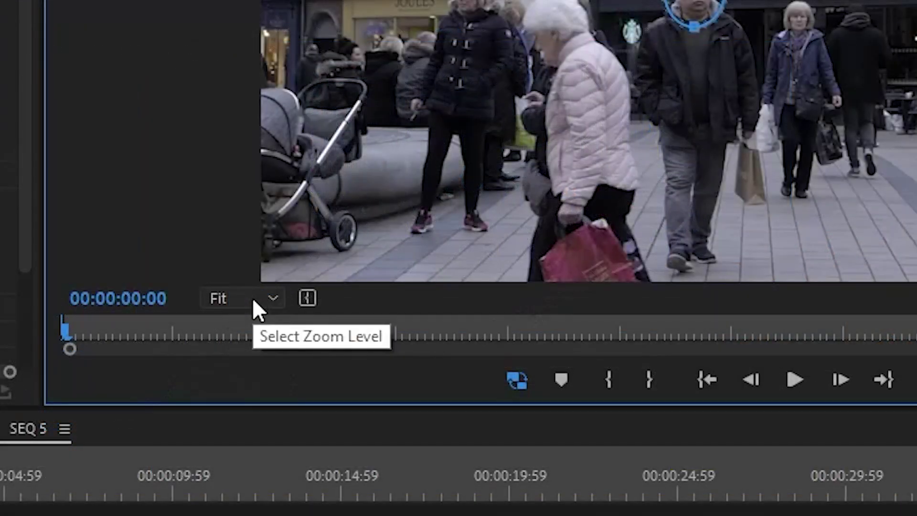
# At 75% zoom, narrow the mask's sides to hug the man's face, then return to Fit.
pyautogui.click(306, 293)
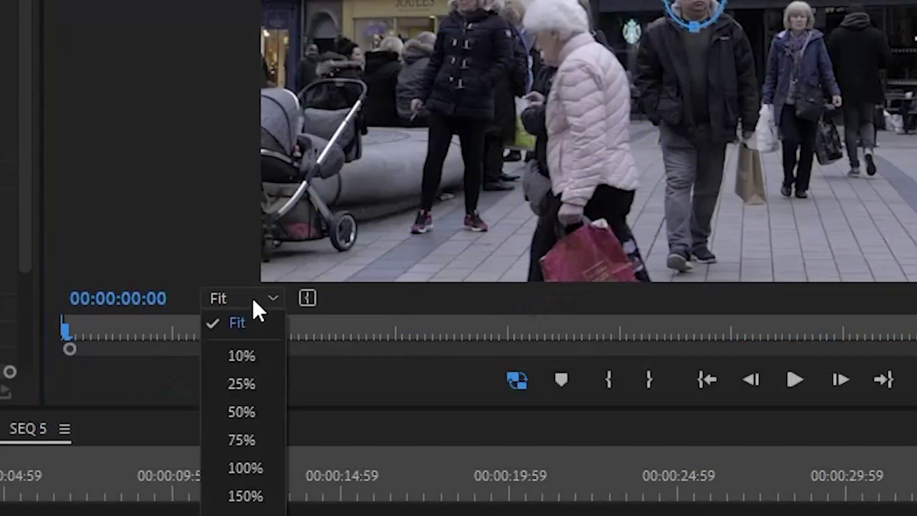
pyautogui.click(248, 436)
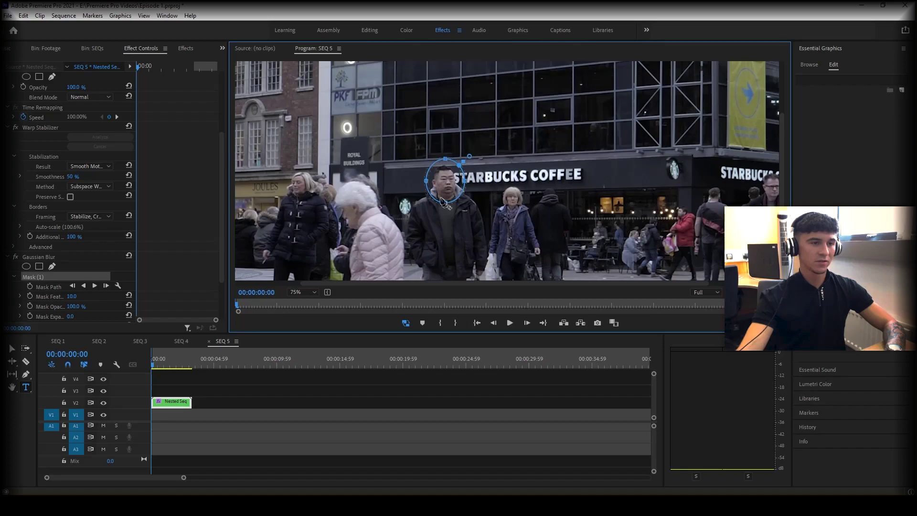
pyautogui.moveTo(427, 183); pyautogui.dragTo(431, 181)
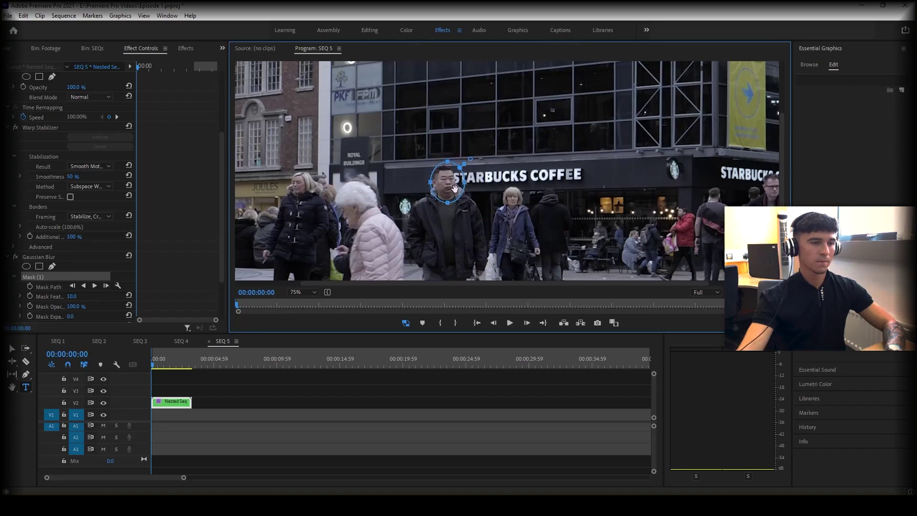
pyautogui.moveTo(466, 183); pyautogui.dragTo(461, 183)
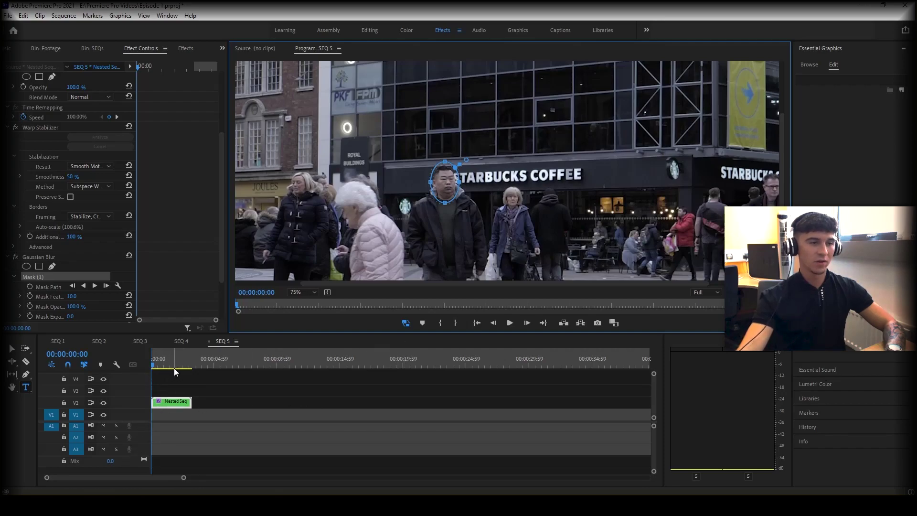
pyautogui.click(311, 293)
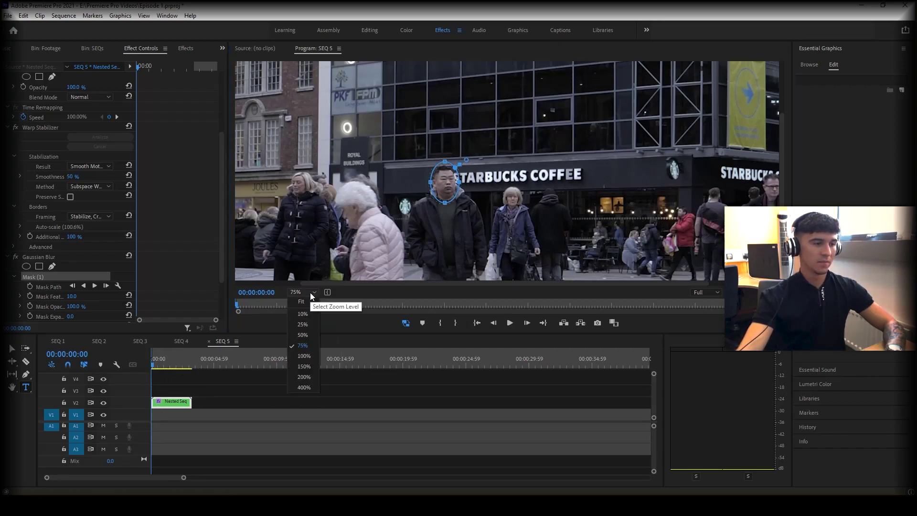
pyautogui.click(302, 301)
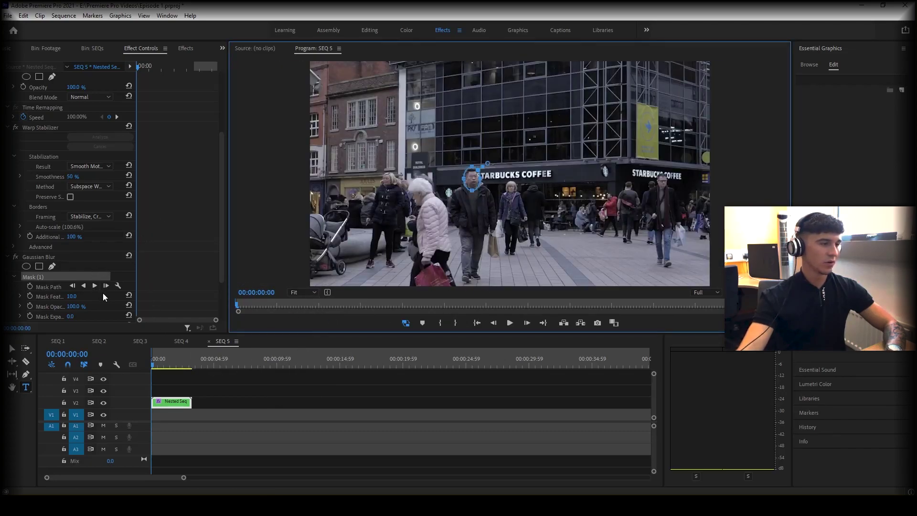
# Set the Gaussian Blur Blurriness to 24.0 to blur the masked face.
pyautogui.scroll(-2, 75, 301)
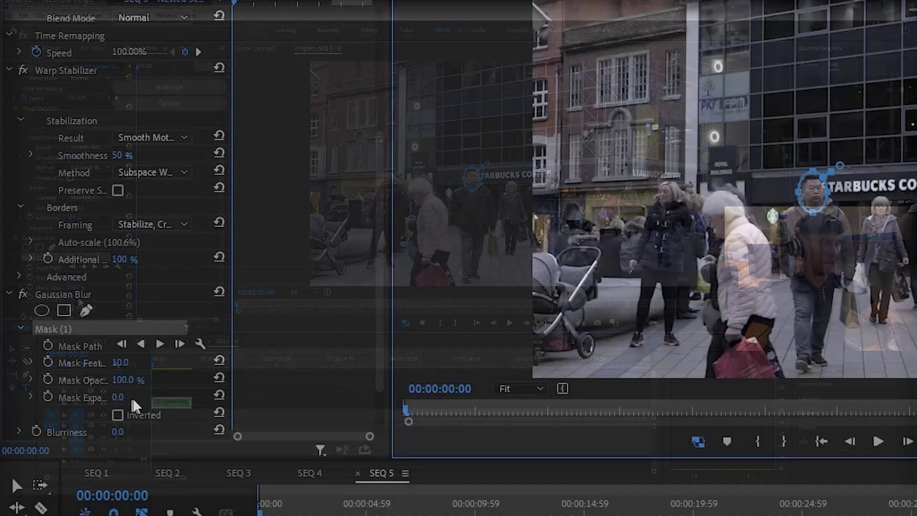
pyautogui.scroll(-3, 135, 405)
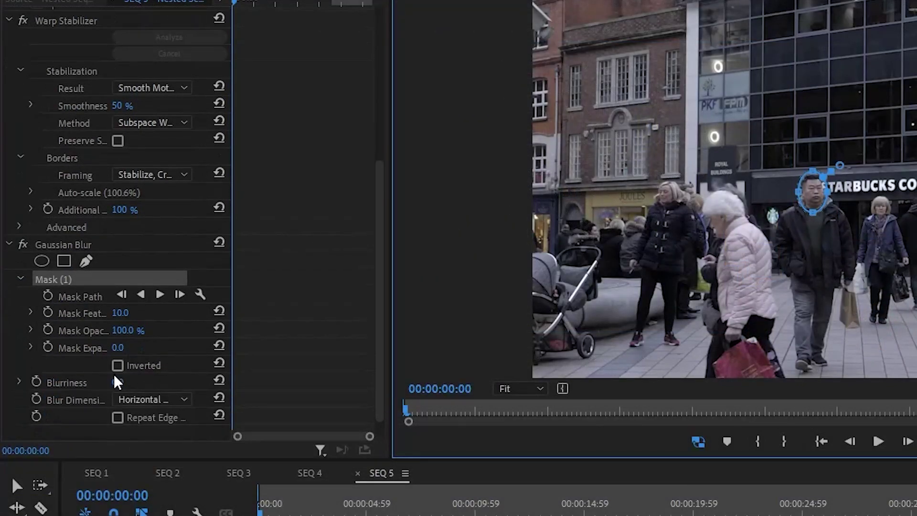
pyautogui.moveTo(117, 382); pyautogui.dragTo(125, 383)
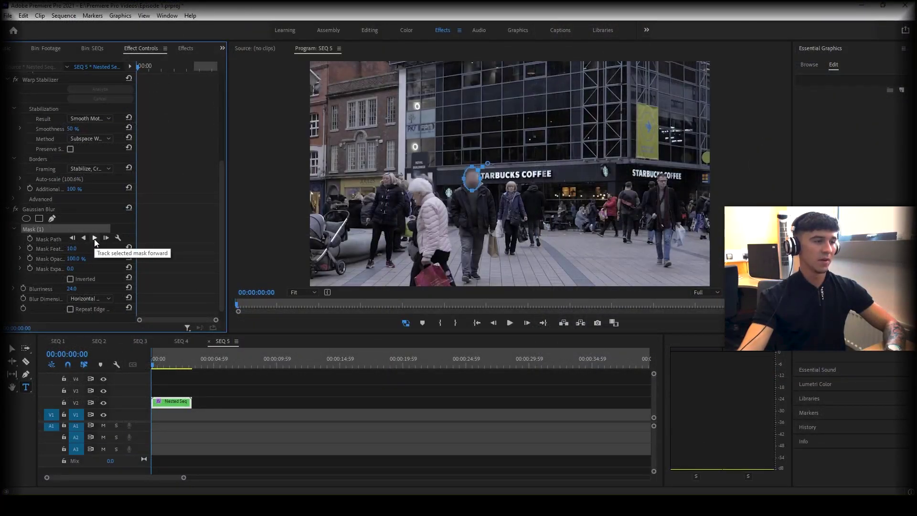
# Track the mask forward through the clip to 00:00:03:15, then return the playhead to the start.
pyautogui.click(94, 239)
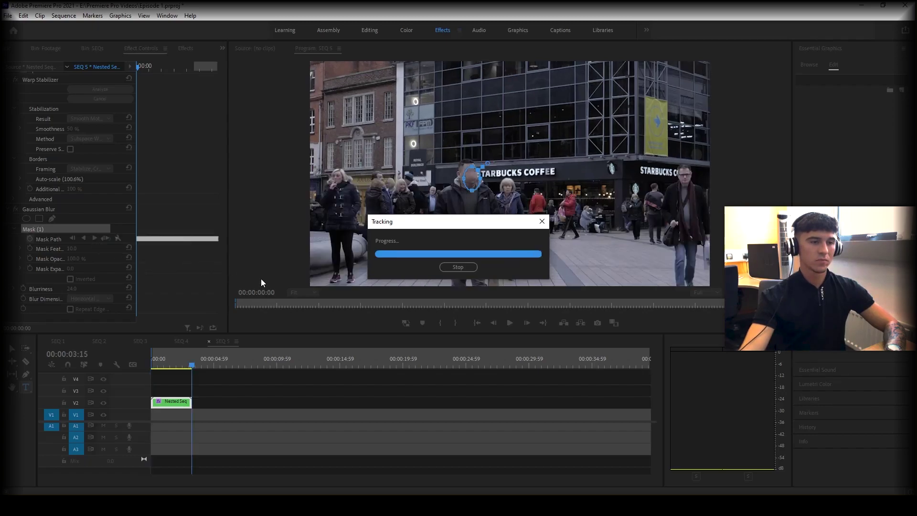
pyautogui.moveTo(196, 365); pyautogui.dragTo(127, 366)
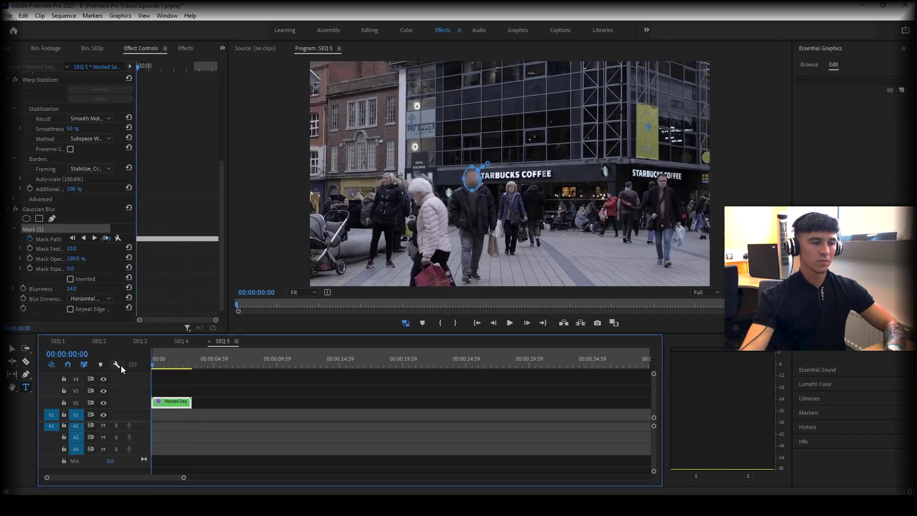
# Play back the tracked blur, then rotate the face mask upright at 00:00:02:39.
pyautogui.press('space')
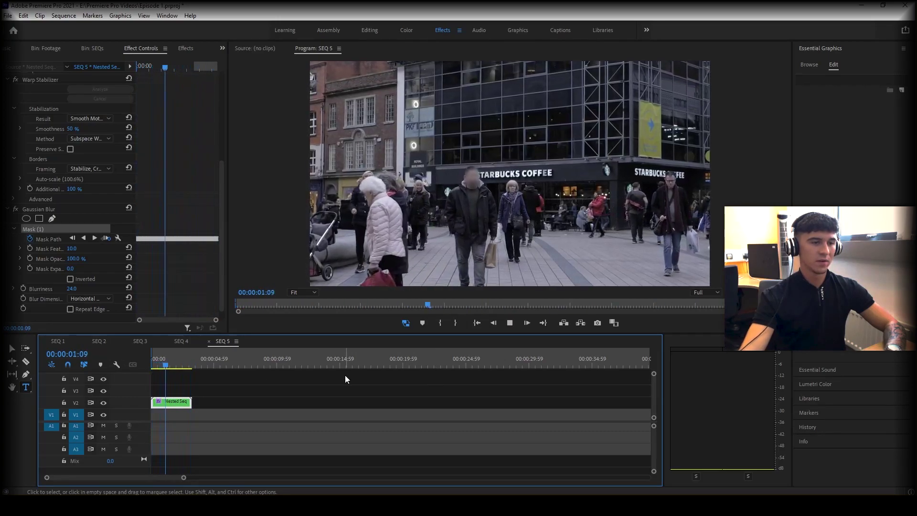
pyautogui.press('space')
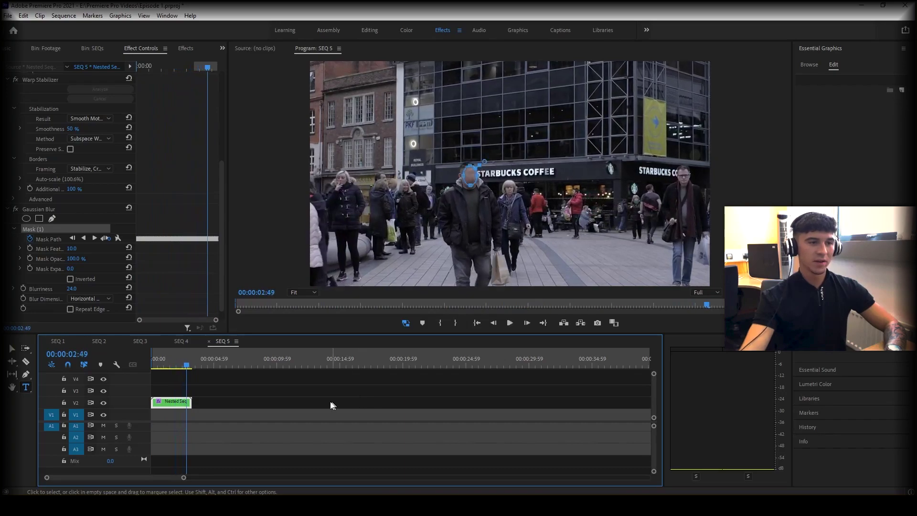
pyautogui.click(179, 367)
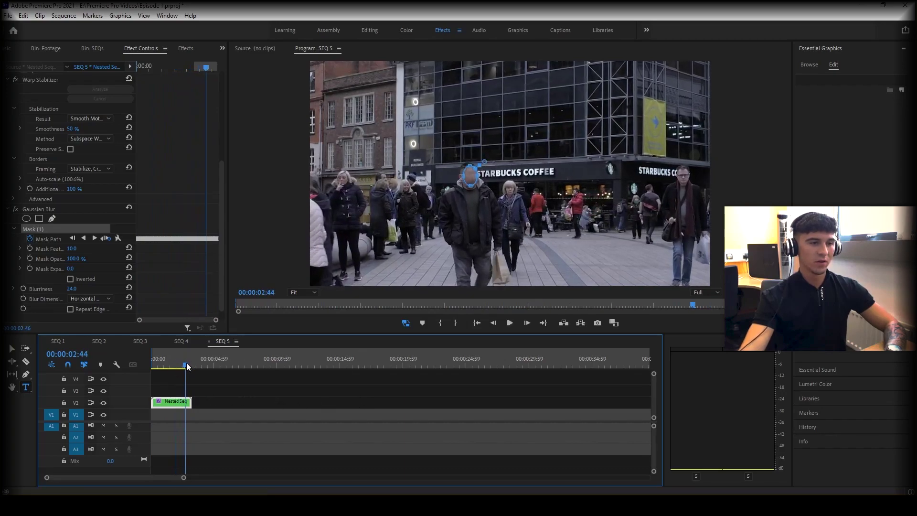
pyautogui.moveTo(179, 366); pyautogui.dragTo(186, 368)
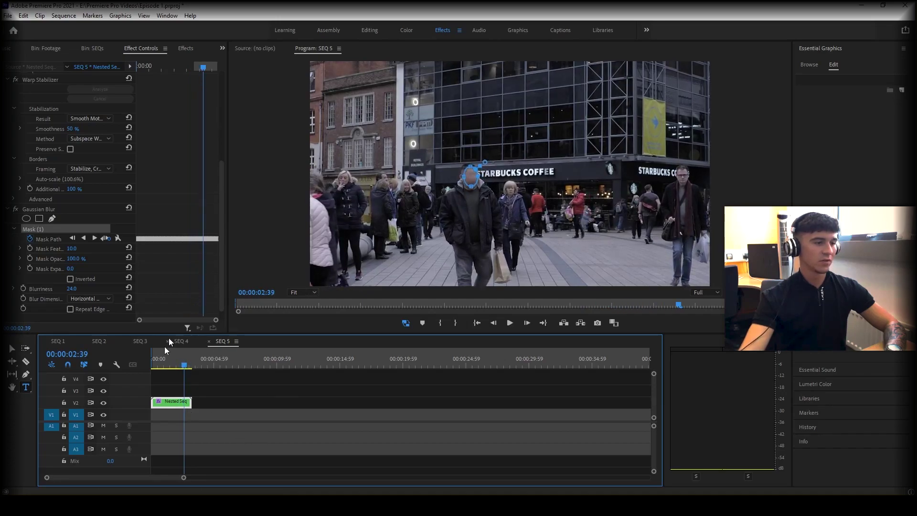
pyautogui.click(471, 190)
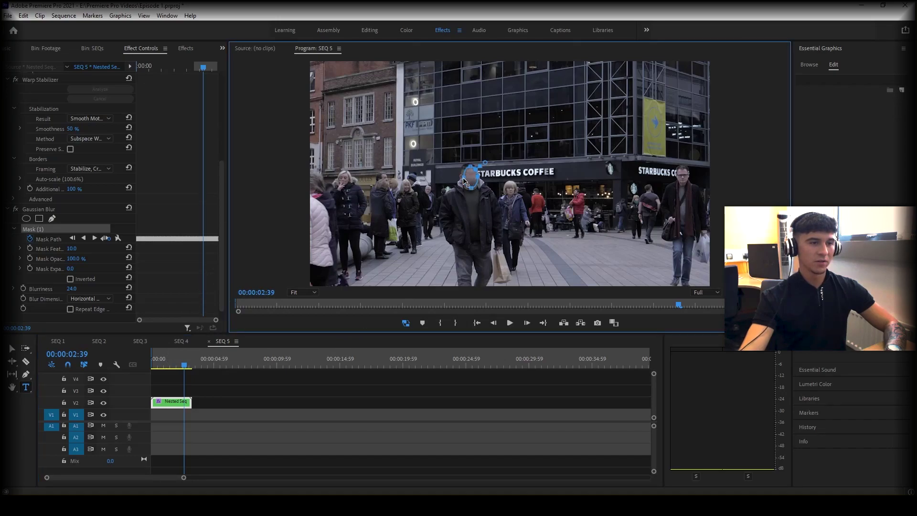
pyautogui.moveTo(471, 167); pyautogui.dragTo(471, 164)
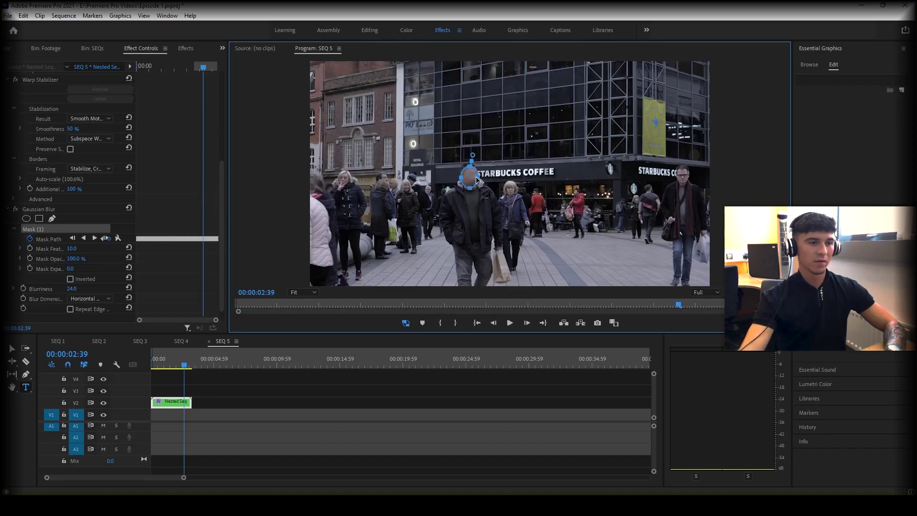